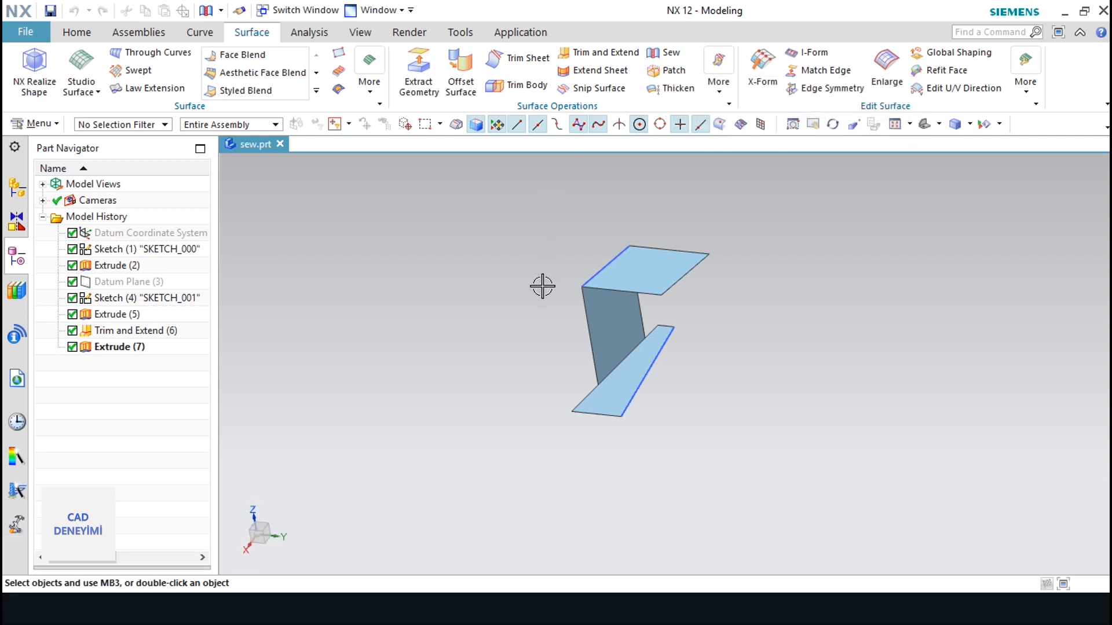
pyautogui.click(586, 313)
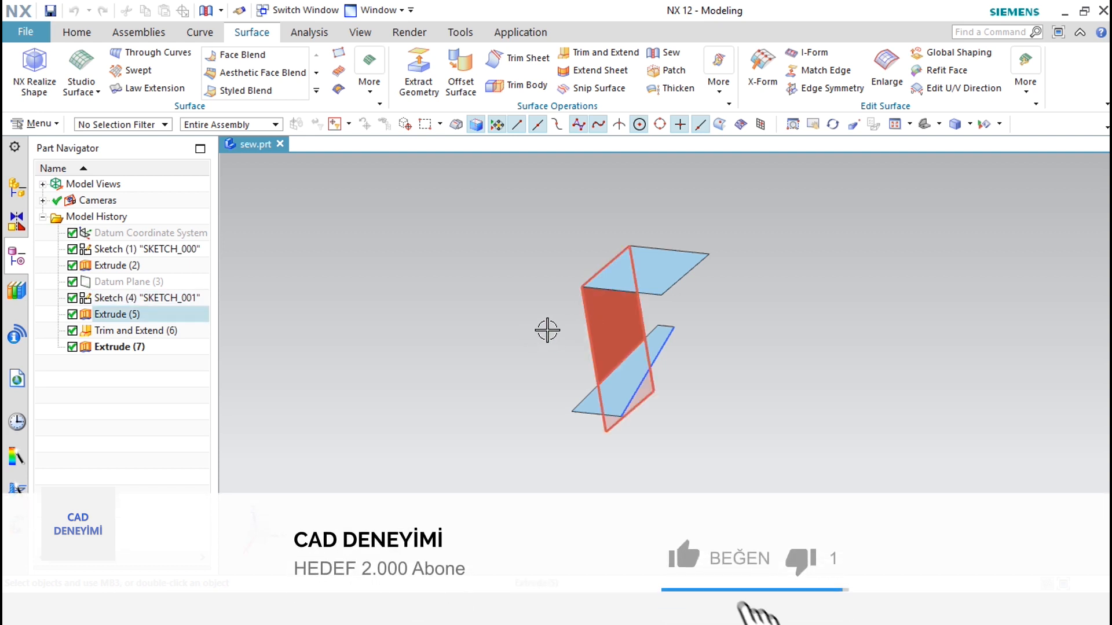
pyautogui.press('Escape')
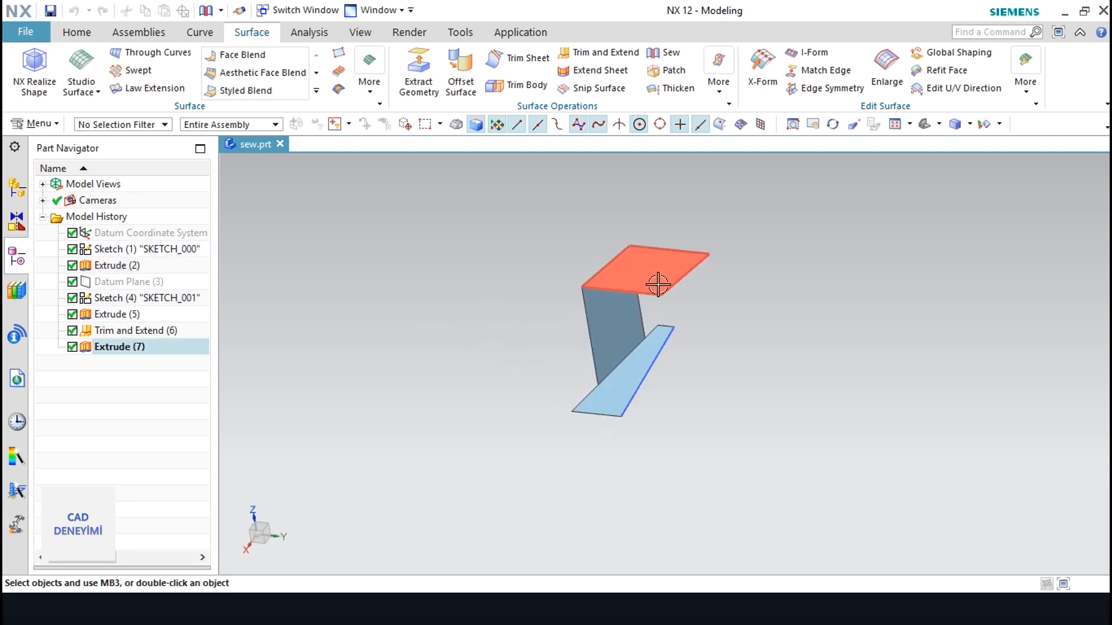
pyautogui.press('Escape')
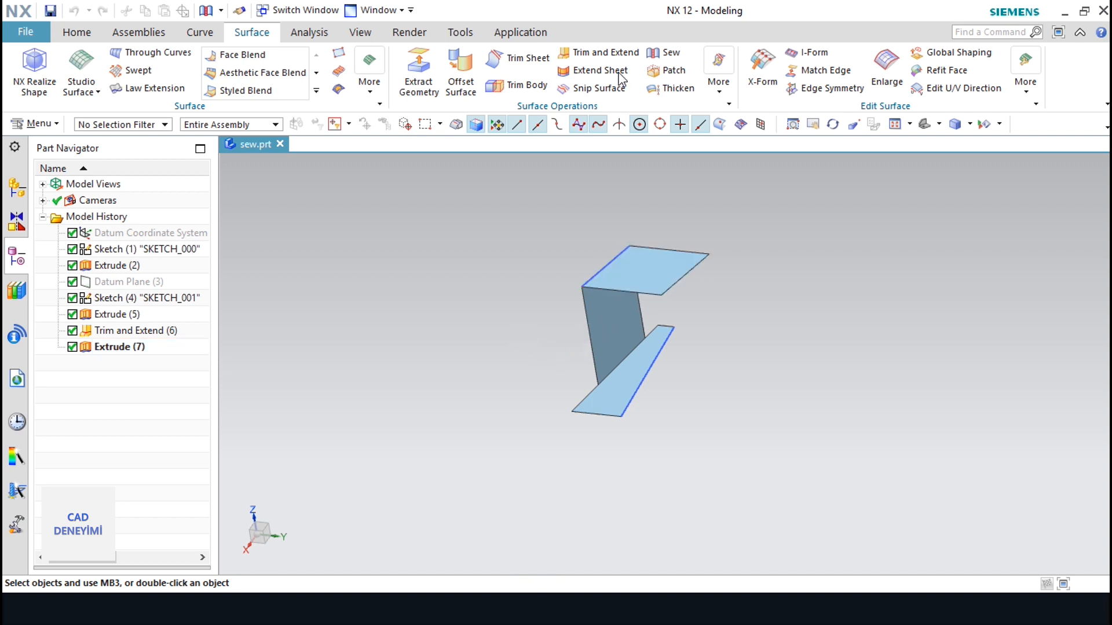
# Sew the upper sheet onto the vertical and lower sheet body, using the Sheet type and the upper sheet as the tool
pyautogui.click(662, 53)
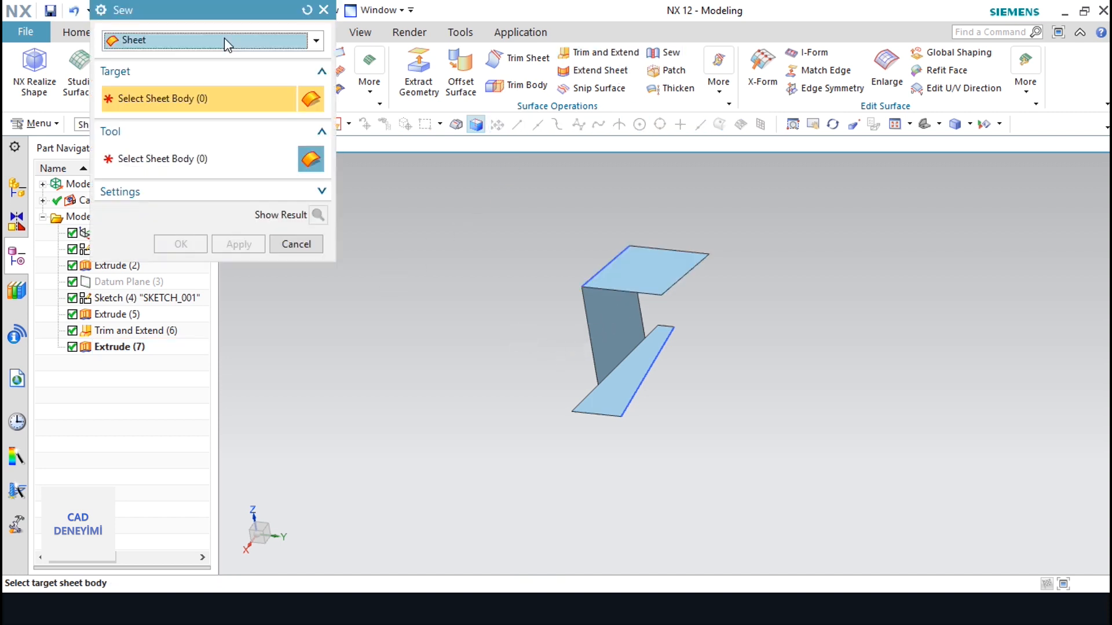
pyautogui.click(225, 37)
pyautogui.click(232, 57)
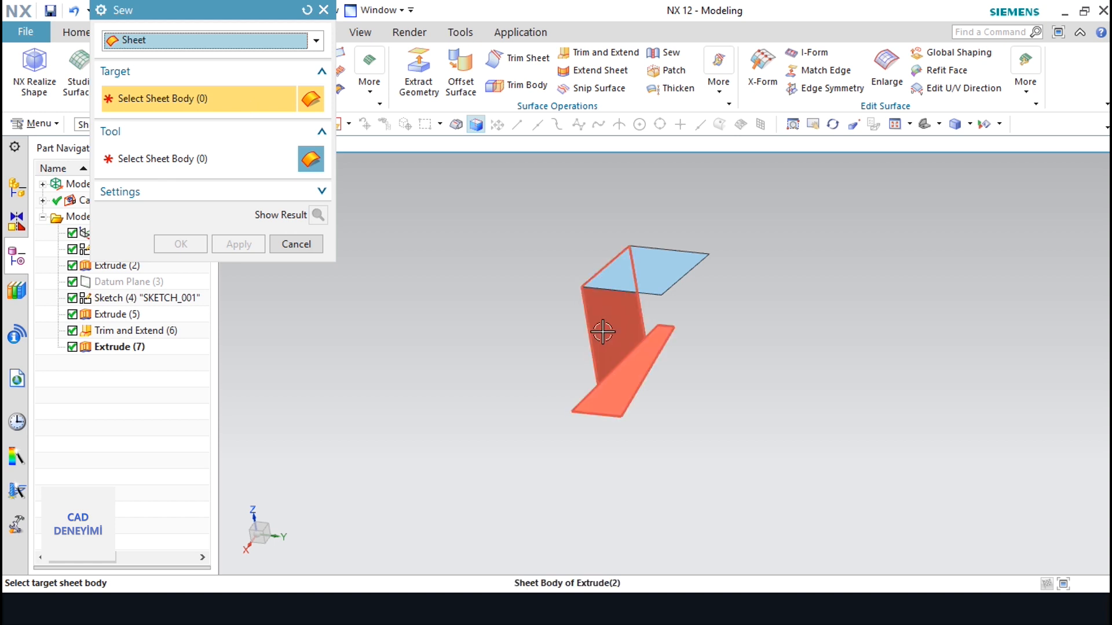
pyautogui.click(662, 307)
pyautogui.click(680, 273)
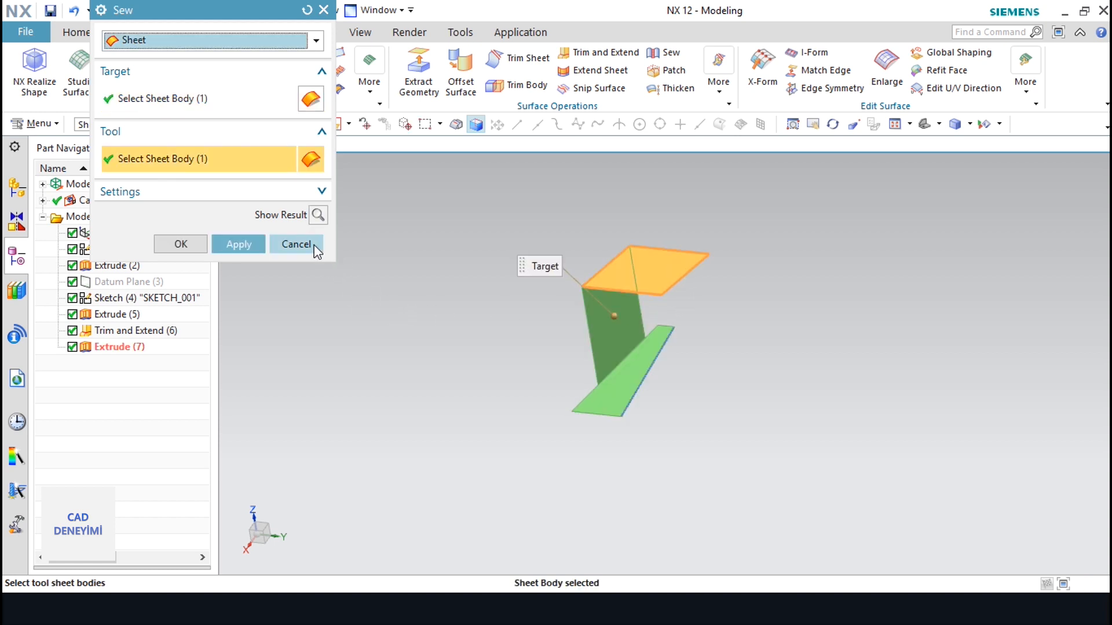
pyautogui.click(238, 247)
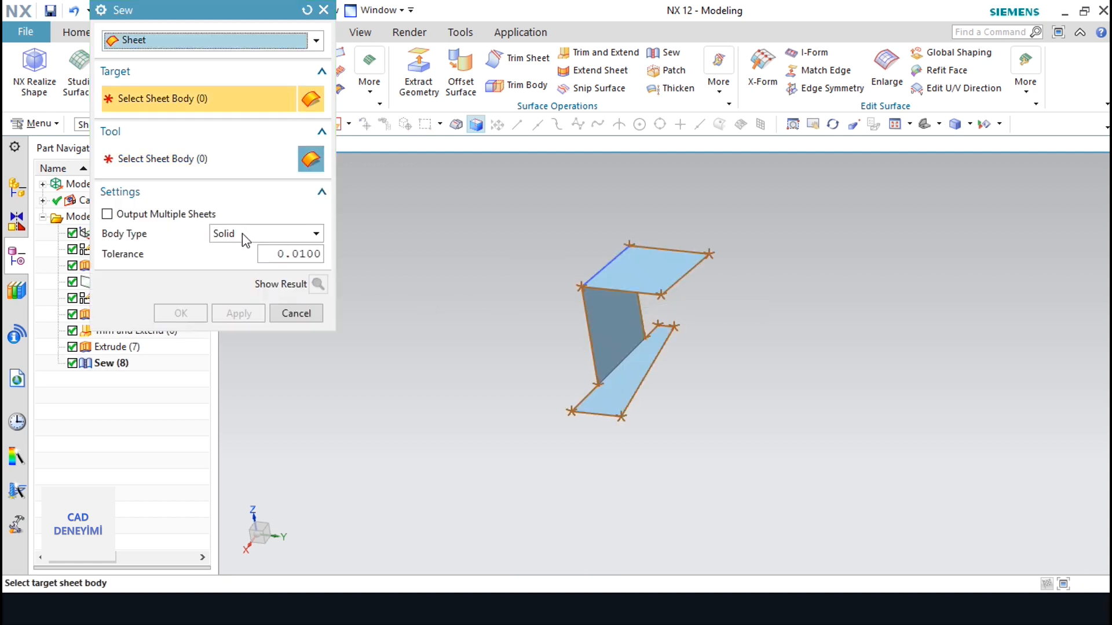
pyautogui.click(283, 237)
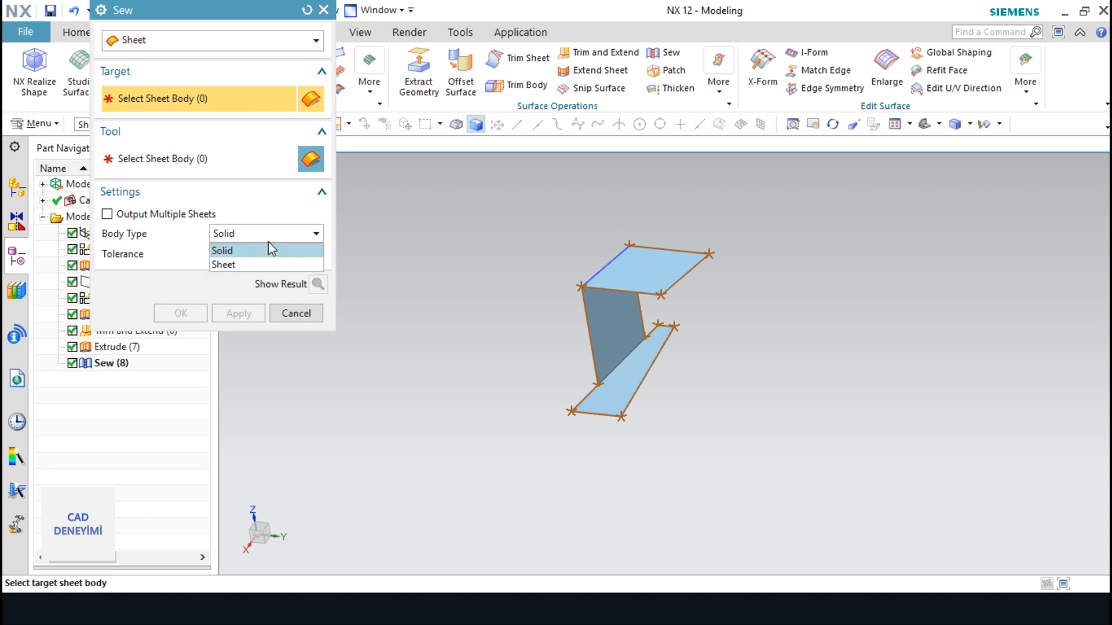
pyautogui.click(248, 265)
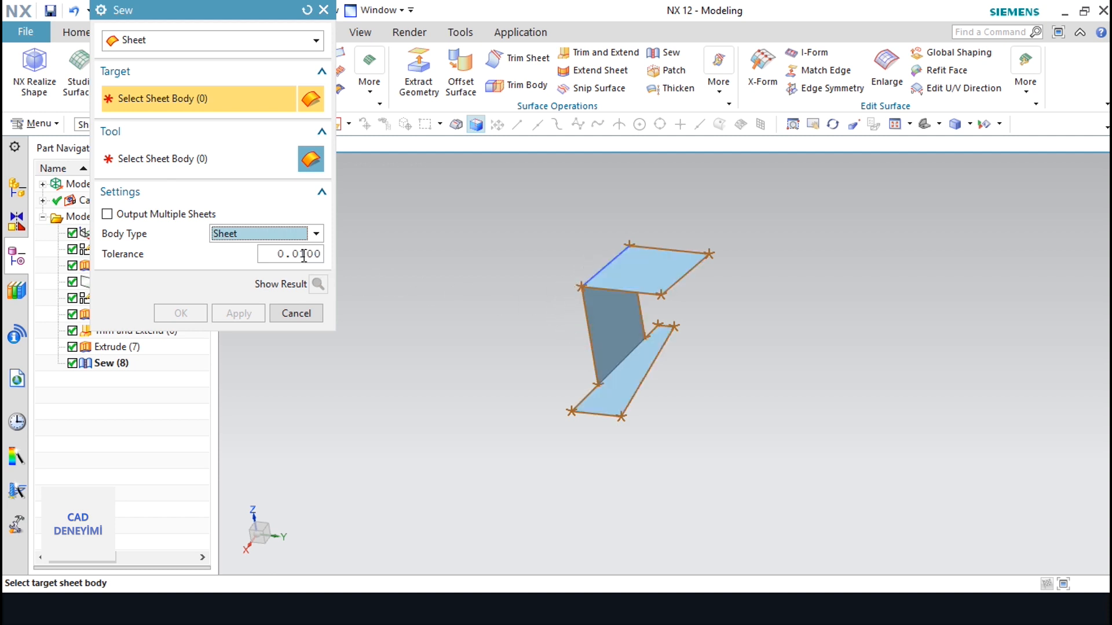
pyautogui.click(323, 9)
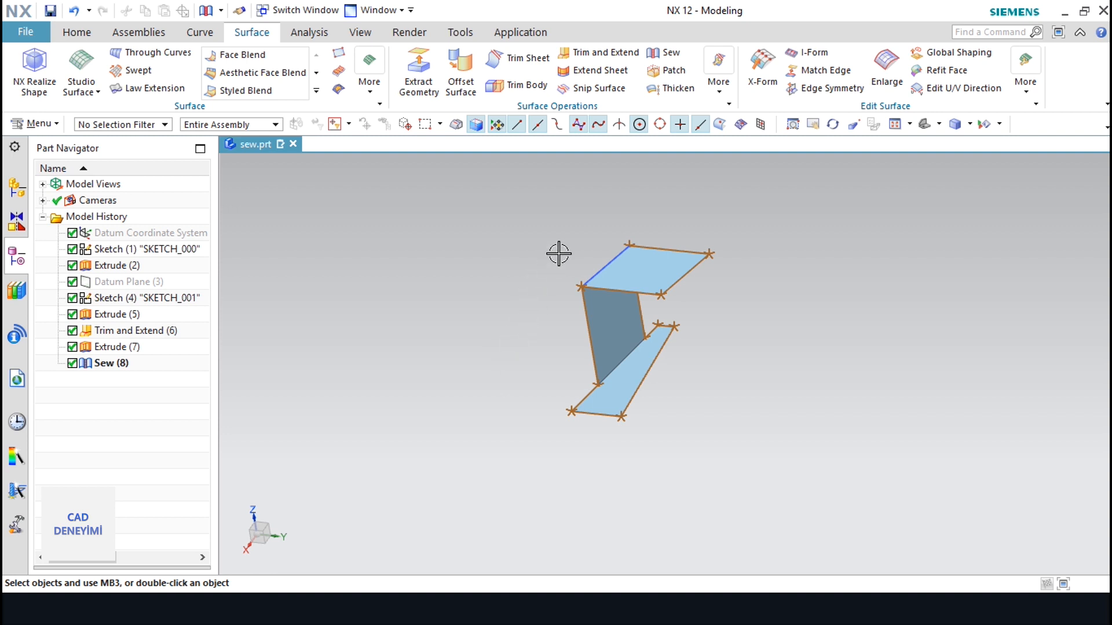
# Search the commands for "thicken", start the Thicken command from the results and dismiss the search window
pyautogui.click(721, 99)
pyautogui.click(981, 30)
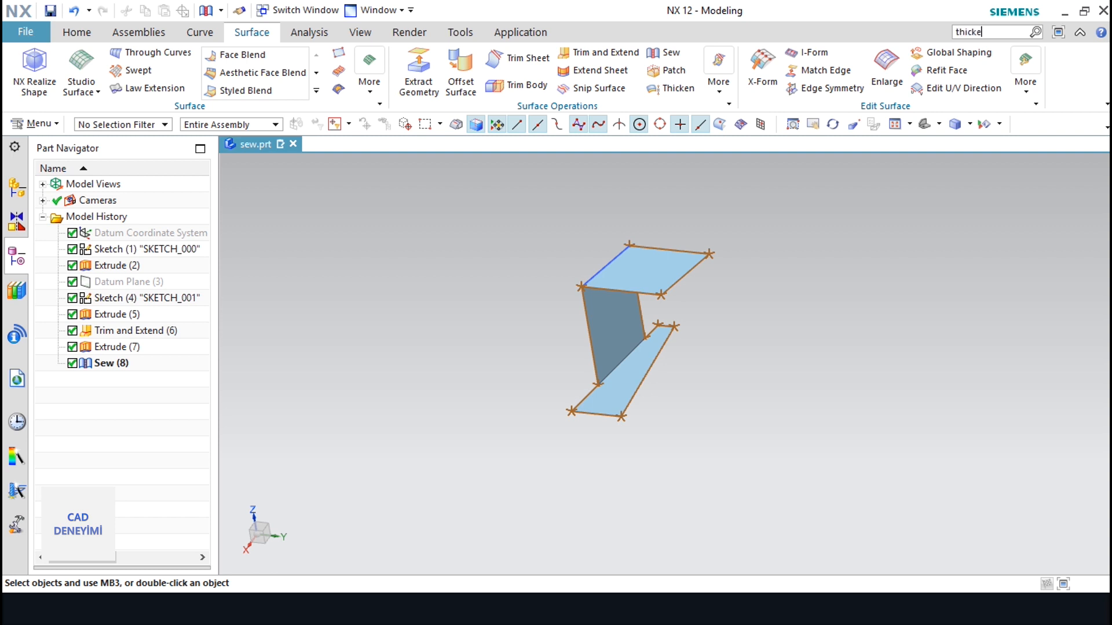
pyautogui.press('Return')
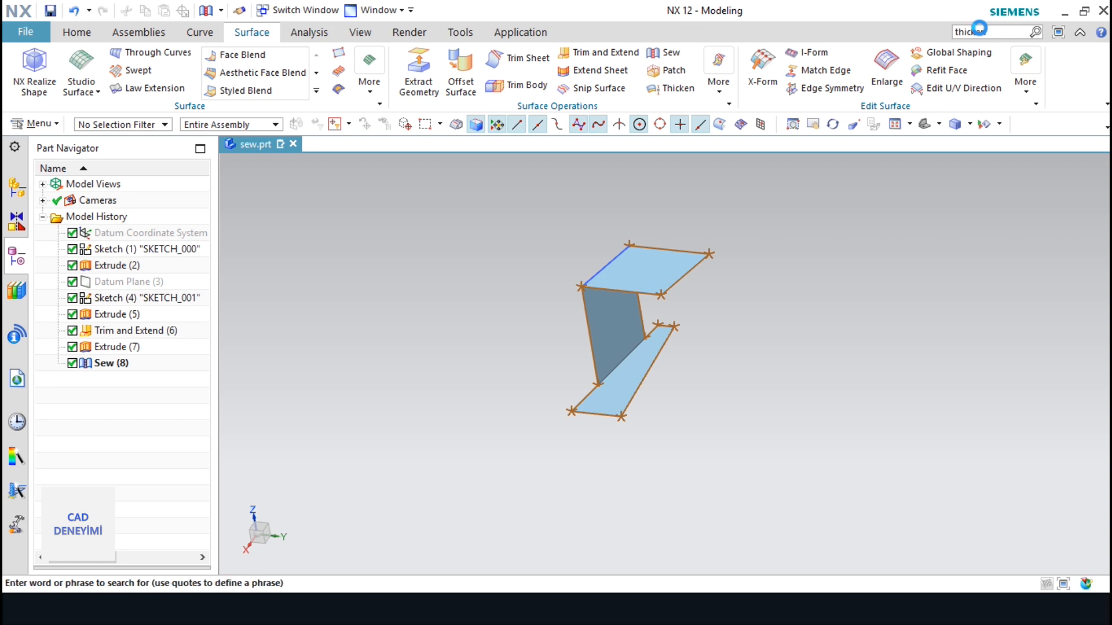
pyautogui.moveTo(857, 275)
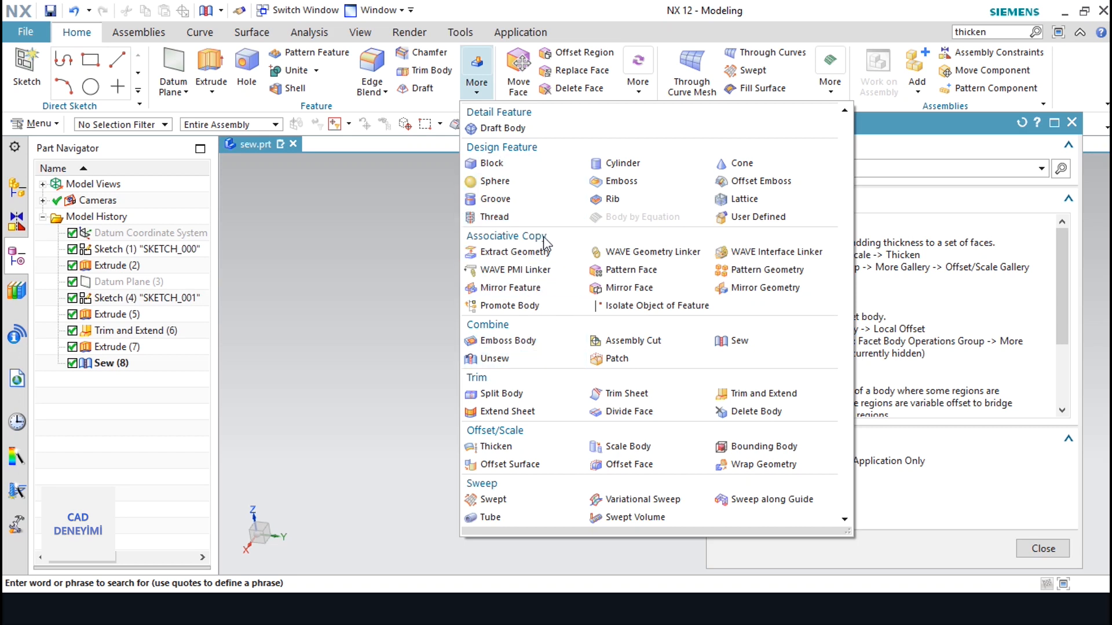
pyautogui.moveTo(904, 274)
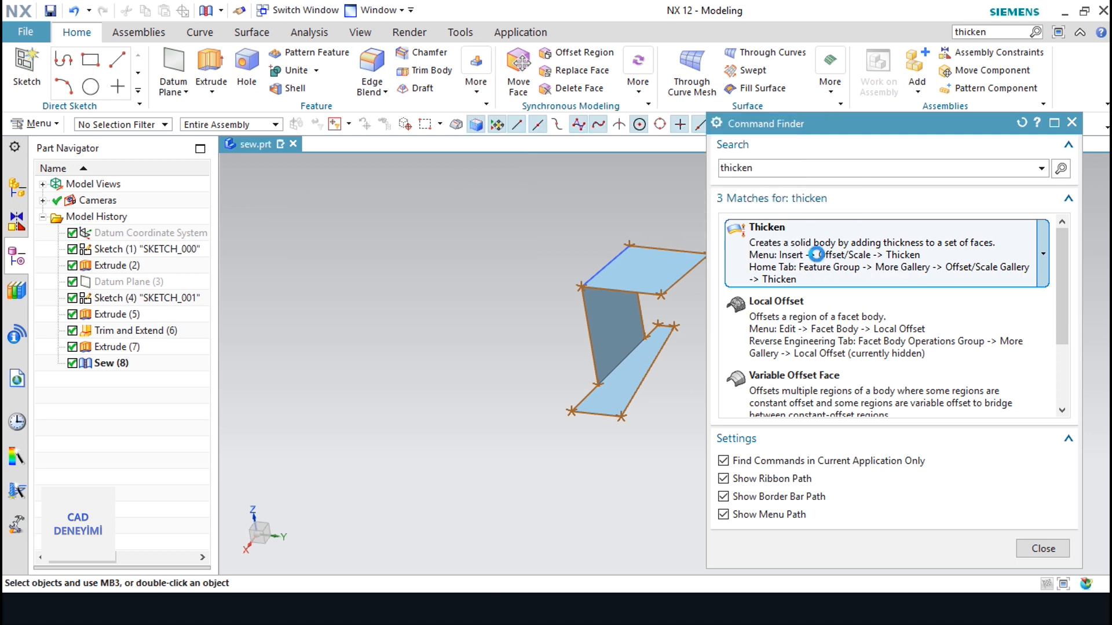
pyautogui.click(819, 257)
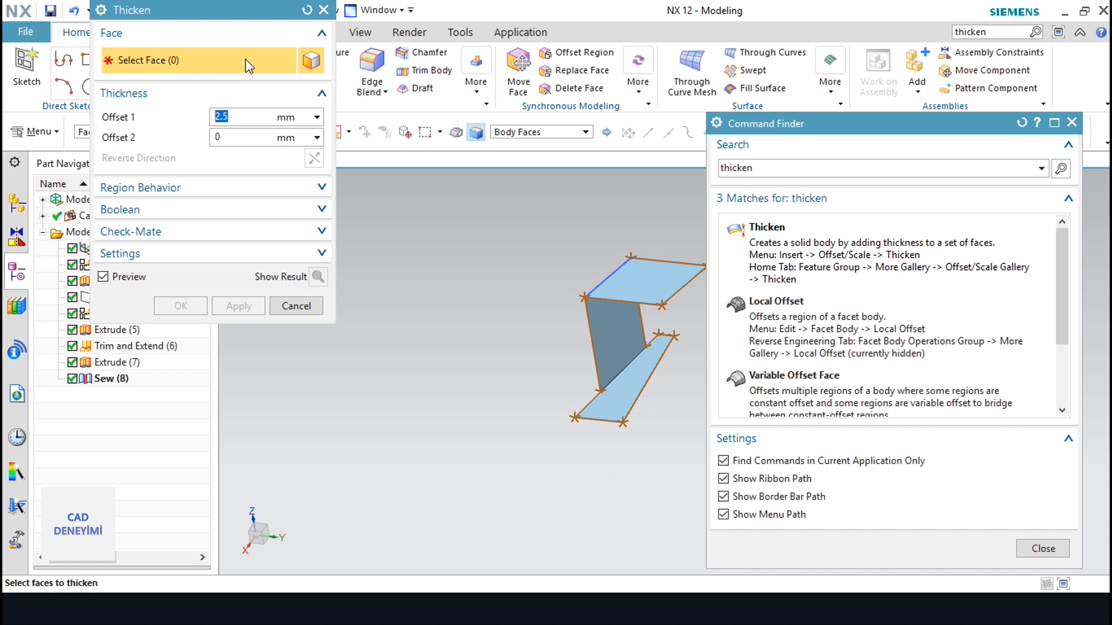
pyautogui.click(1072, 123)
# Thicken the three faces of the sewn sheet with Offset 1 at 2.5 mm and Offset 2 at 5 mm
pyautogui.moveTo(806, 449); pyautogui.dragTo(615, 340, button='middle')
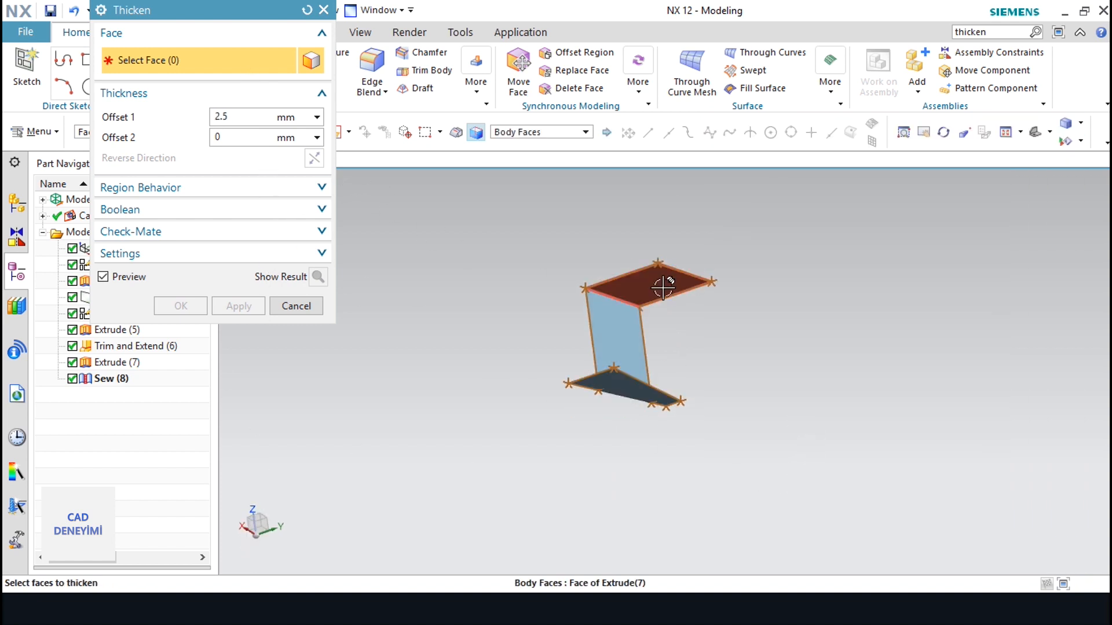
pyautogui.click(616, 340)
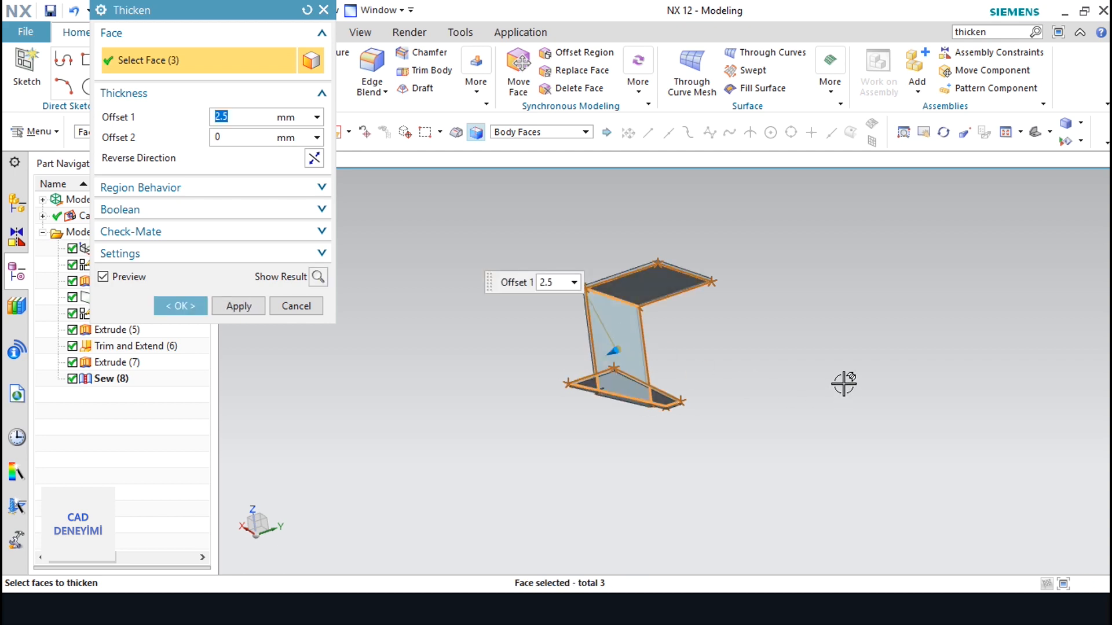
pyautogui.moveTo(843, 385); pyautogui.dragTo(819, 426, button='middle')
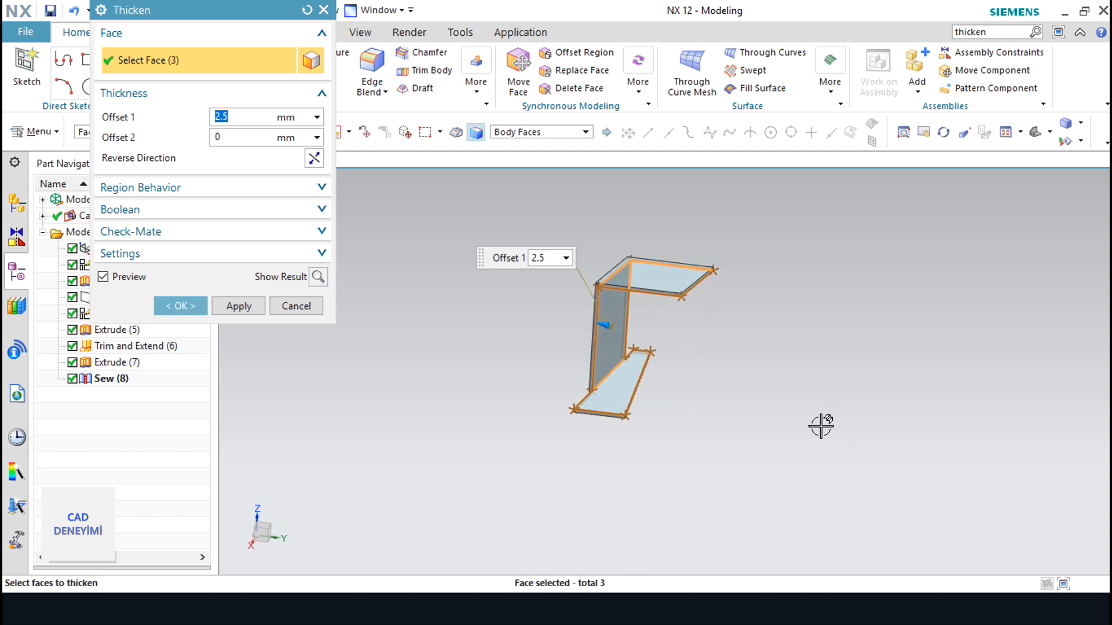
pyautogui.click(262, 136)
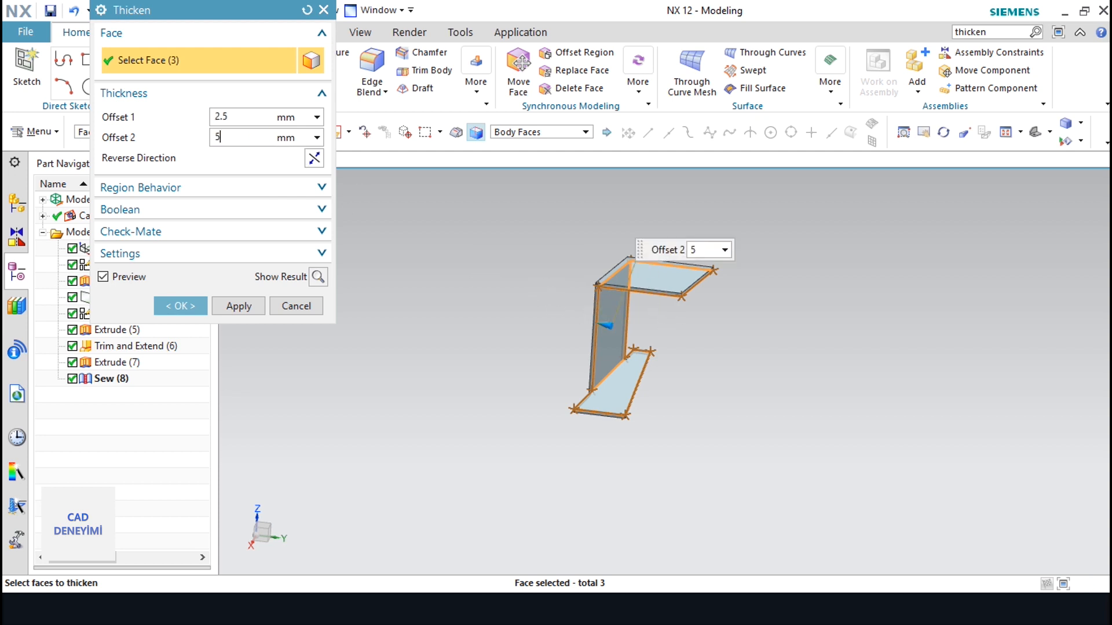
pyautogui.press('Return')
# Inspect the gap between the thickened solid and the sheet, and hide the sewn sheet body
pyautogui.moveTo(670, 354); pyautogui.dragTo(650, 367, button='middle')
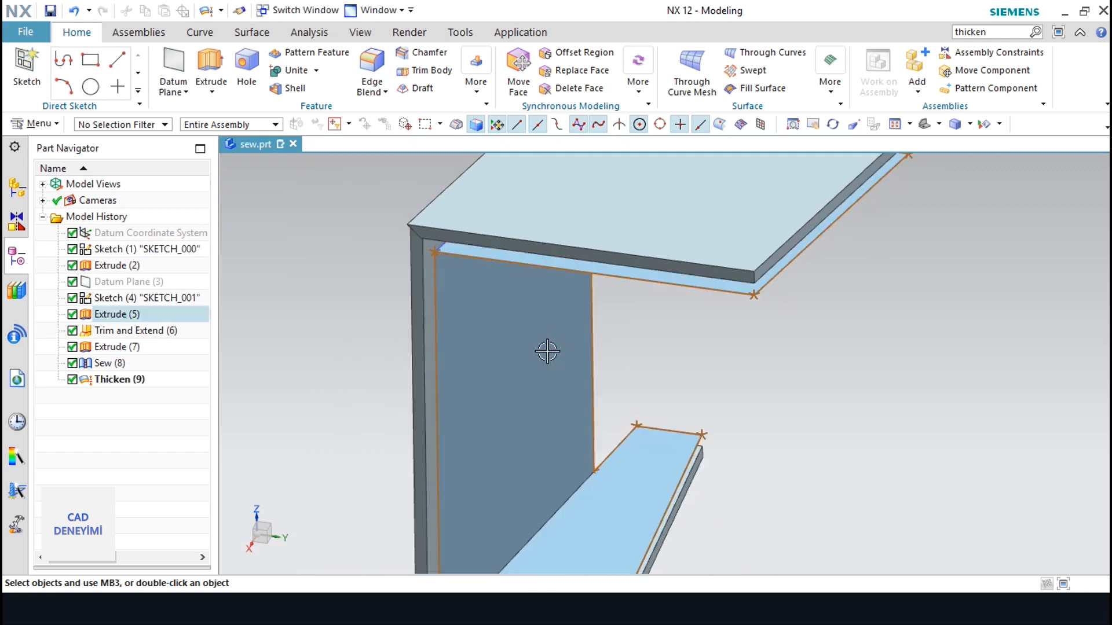
pyautogui.moveTo(547, 352); pyautogui.dragTo(556, 276, button='middle')
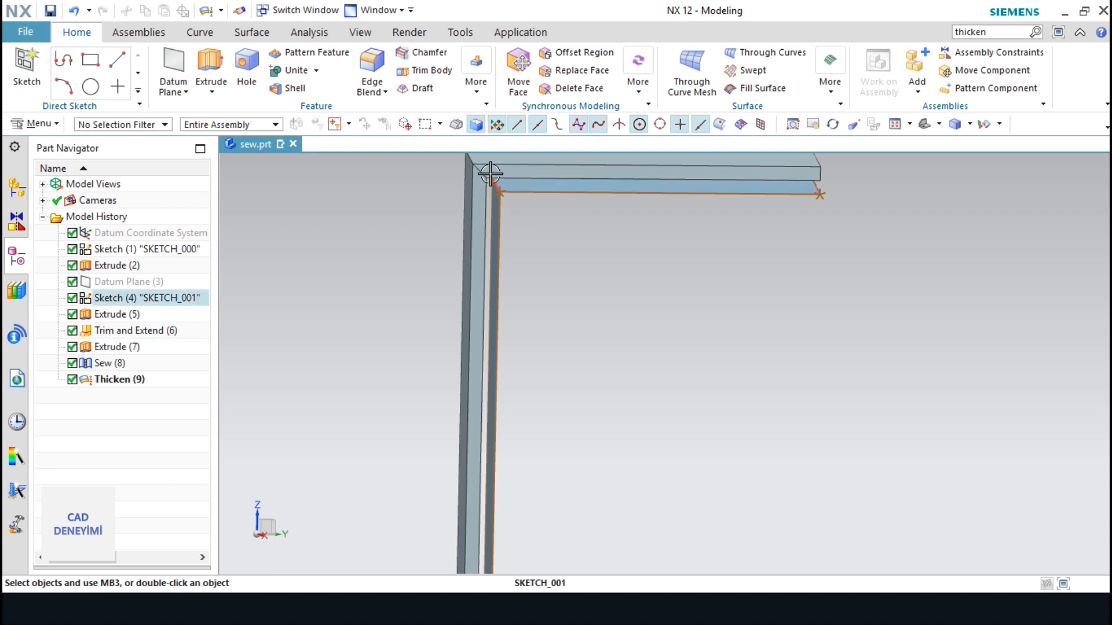
pyautogui.scroll(-5, 780, 333)
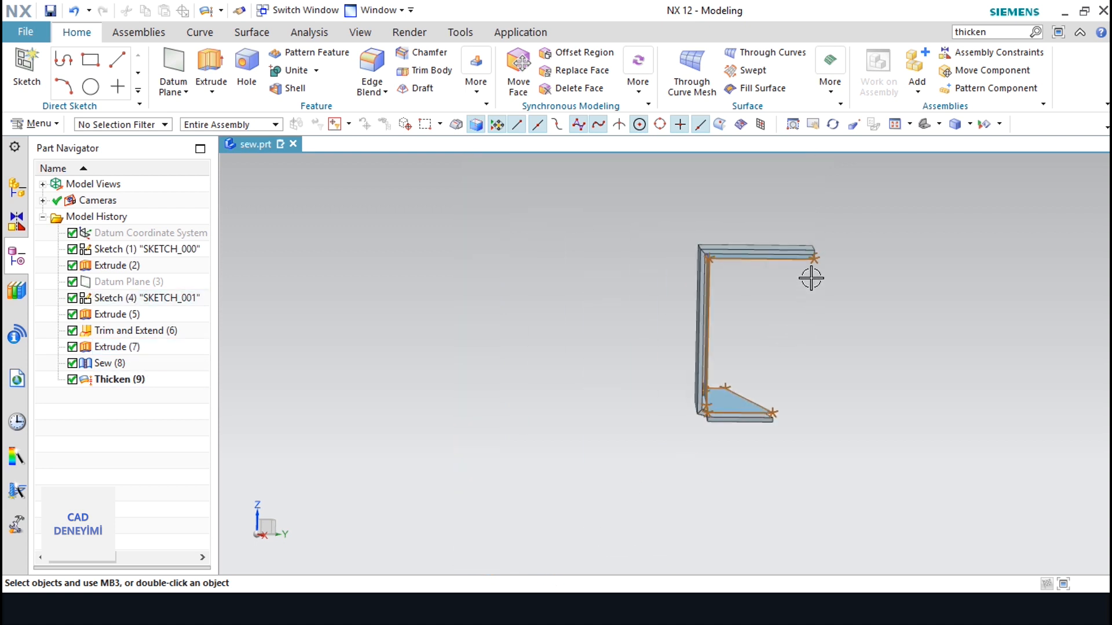
pyautogui.moveTo(794, 407); pyautogui.dragTo(737, 402, button='middle')
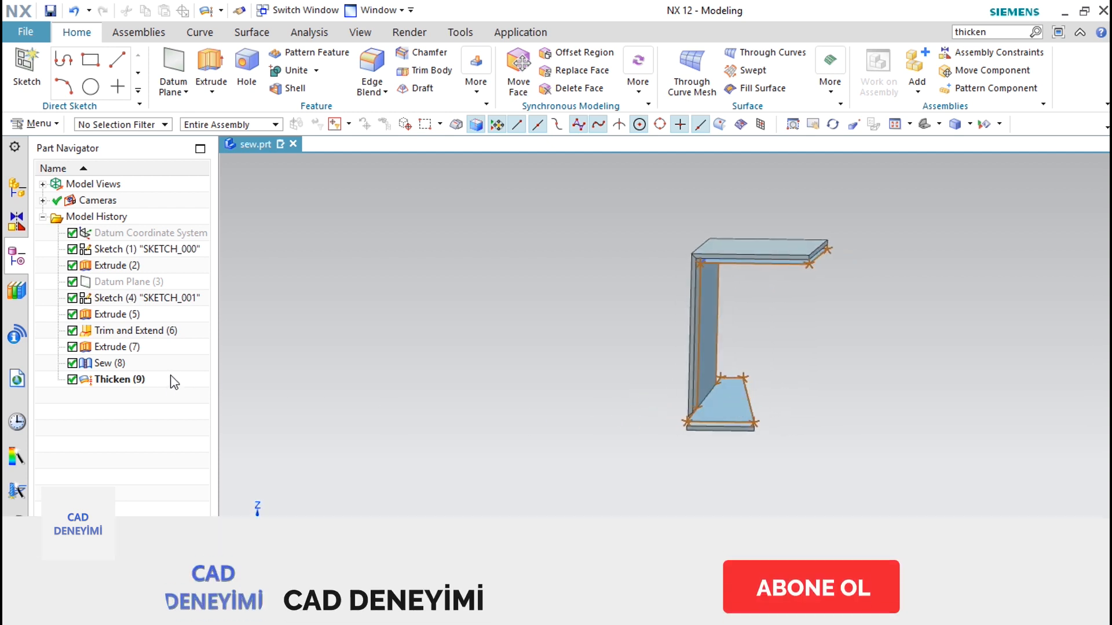
pyautogui.rightClick(119, 363)
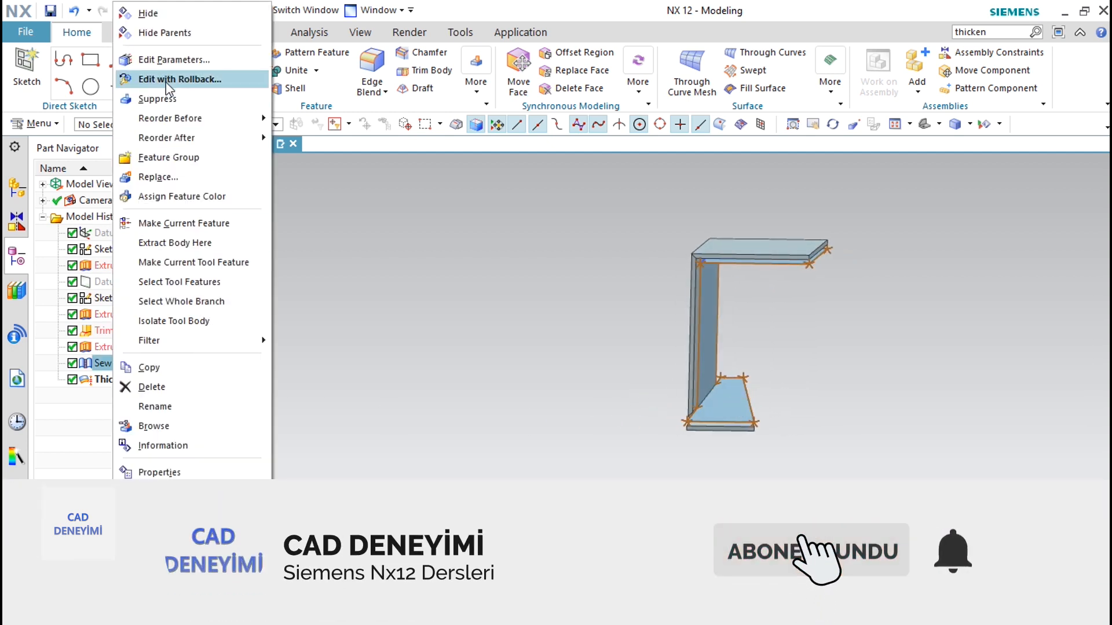
pyautogui.click(180, 18)
pyautogui.moveTo(874, 420); pyautogui.dragTo(839, 385, button='middle')
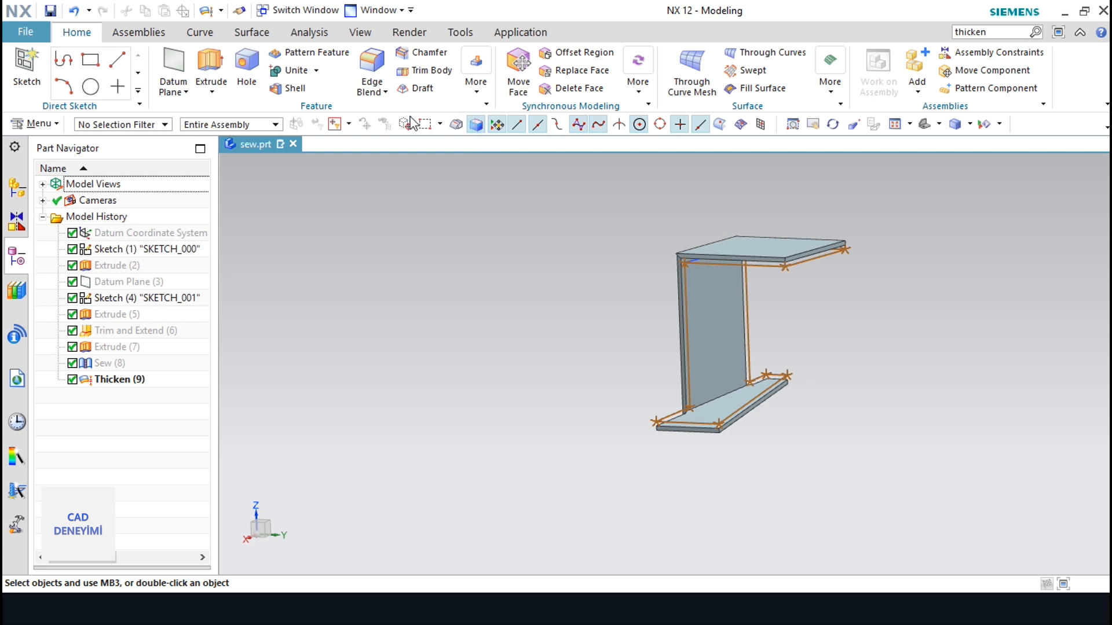
# Edit the Thicken feature with rollback and set its Offset 2 to 0 mm
pyautogui.click(473, 92)
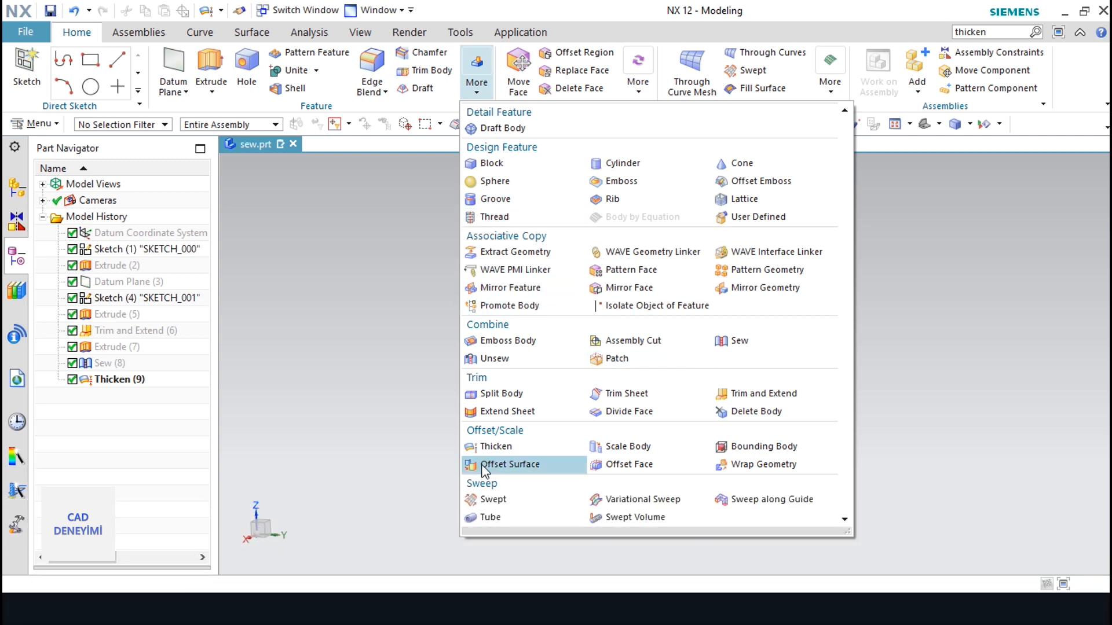
pyautogui.rightClick(114, 382)
pyautogui.click(200, 80)
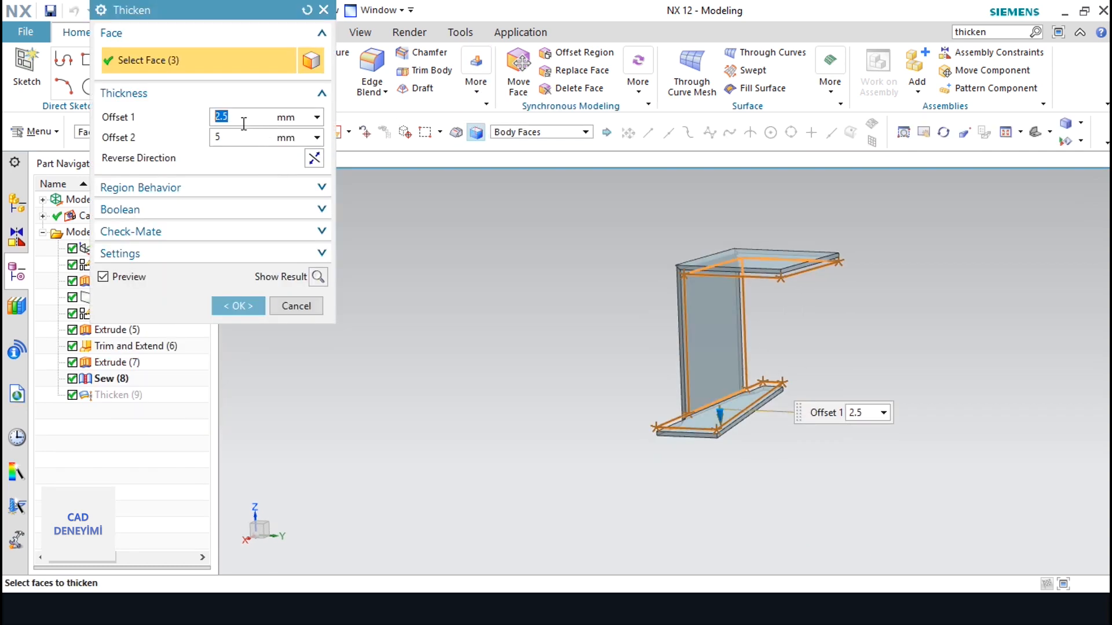
pyautogui.click(253, 139)
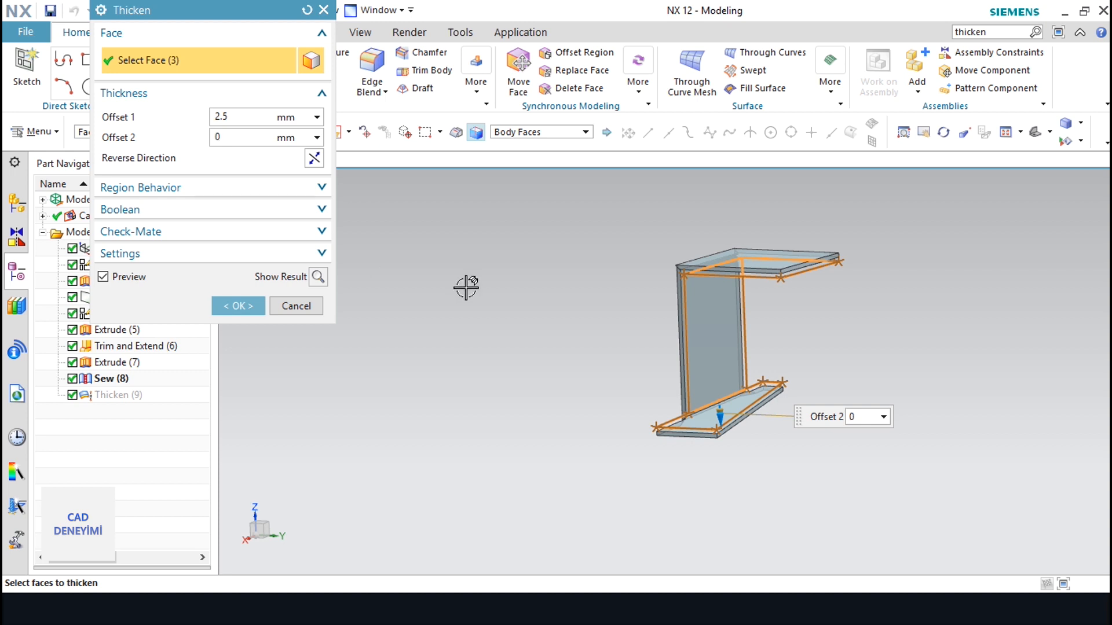
pyautogui.click(238, 306)
# Show the hidden sewn sheet body again and compare it with the thickened solid
pyautogui.scroll(5, 732, 275)
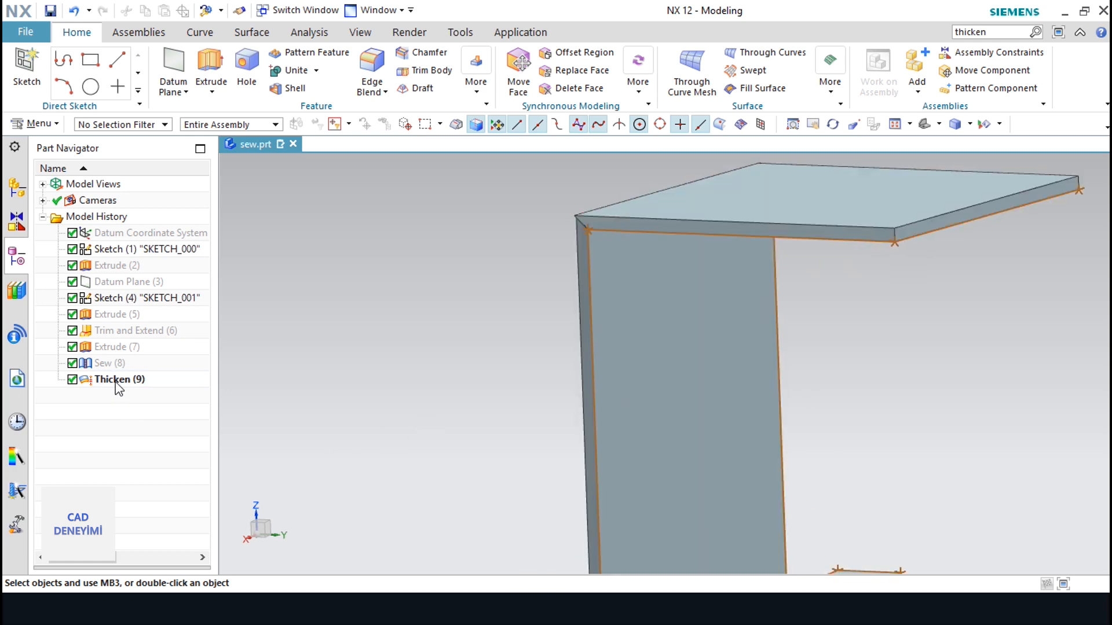
pyautogui.rightClick(104, 363)
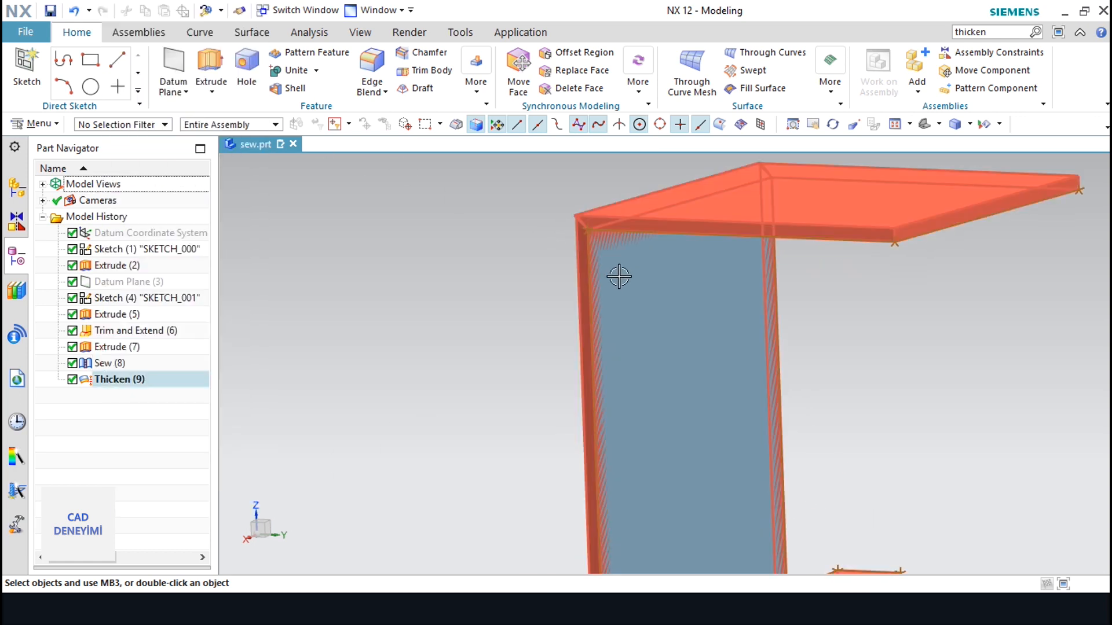
pyautogui.scroll(-3, 516, 200)
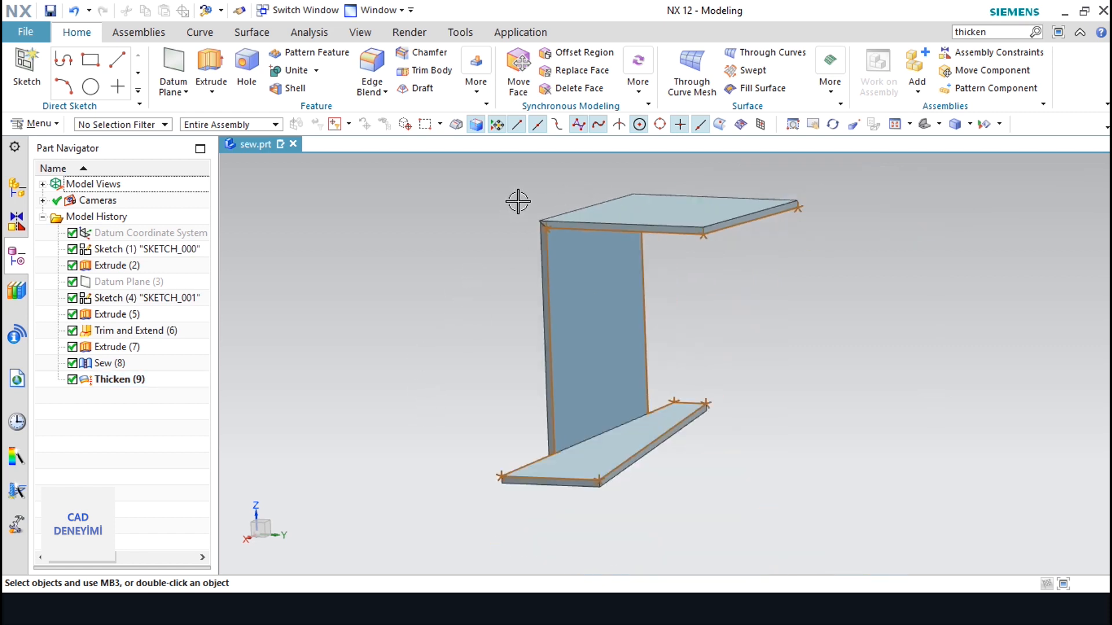
pyautogui.scroll(4, 481, 381)
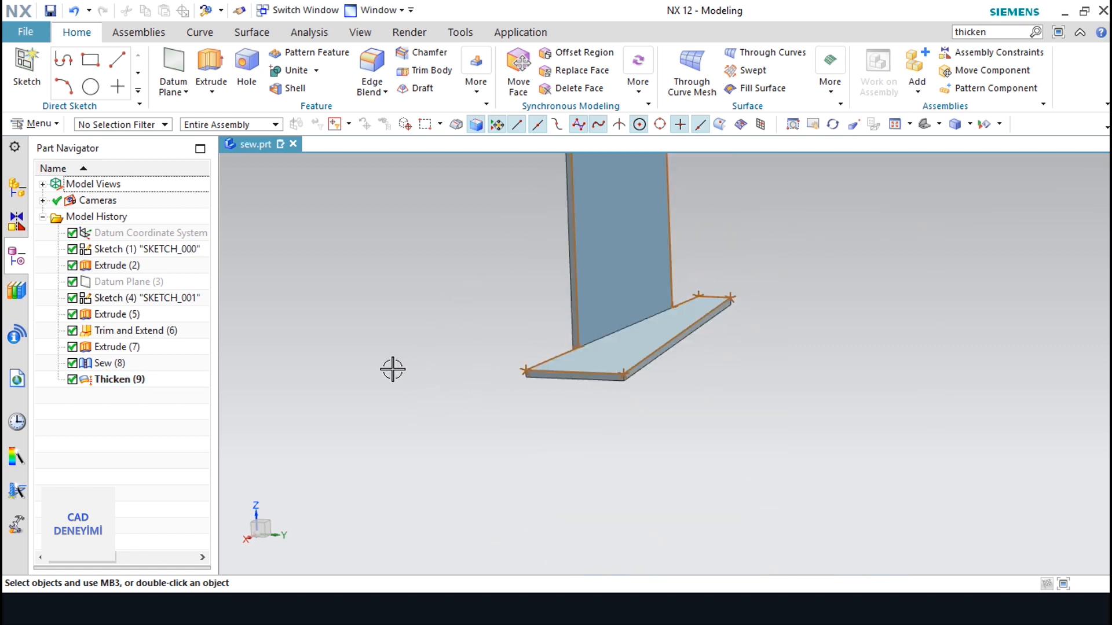
# Reopen the Thicken feature with rollback, review its Region Behavior, Boolean, Check-Mate and Settings options, and accept it without changes
pyautogui.rightClick(113, 380)
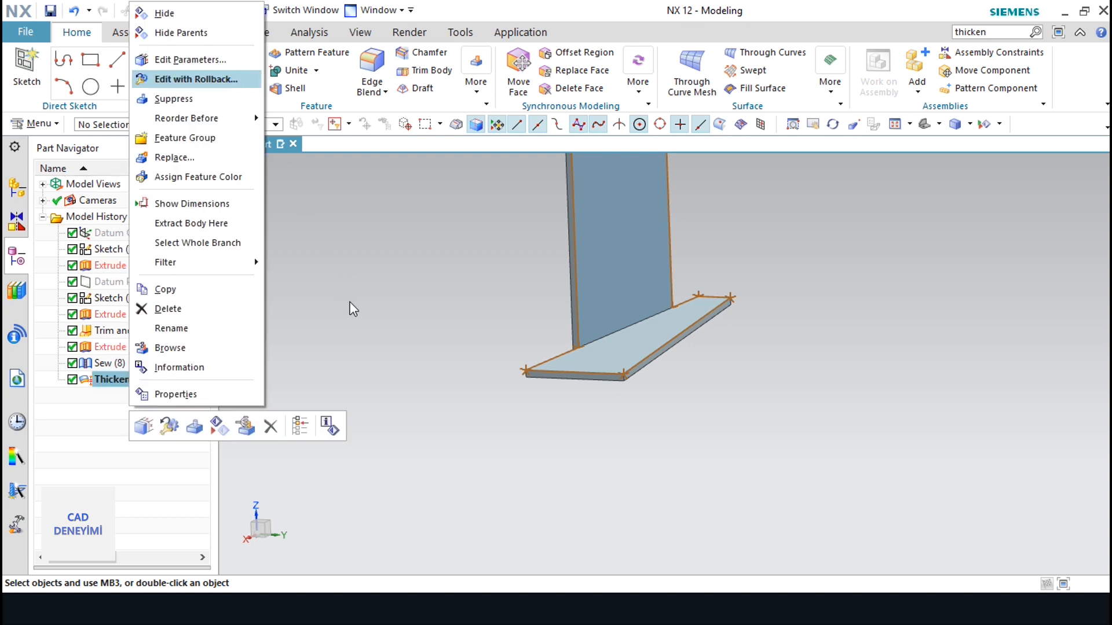
pyautogui.click(196, 79)
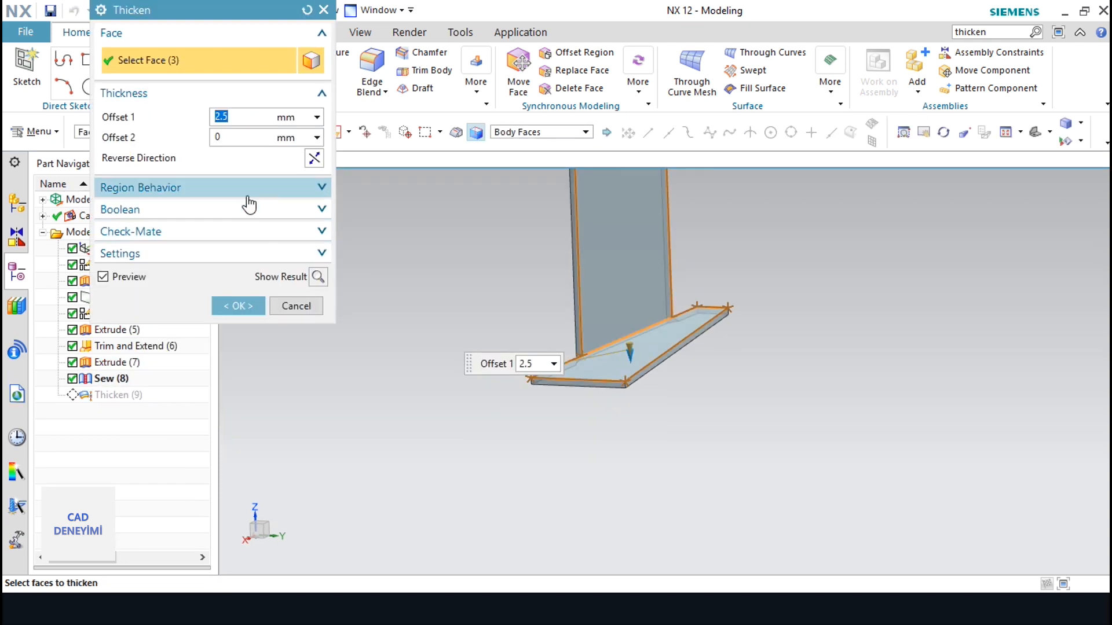
pyautogui.click(282, 191)
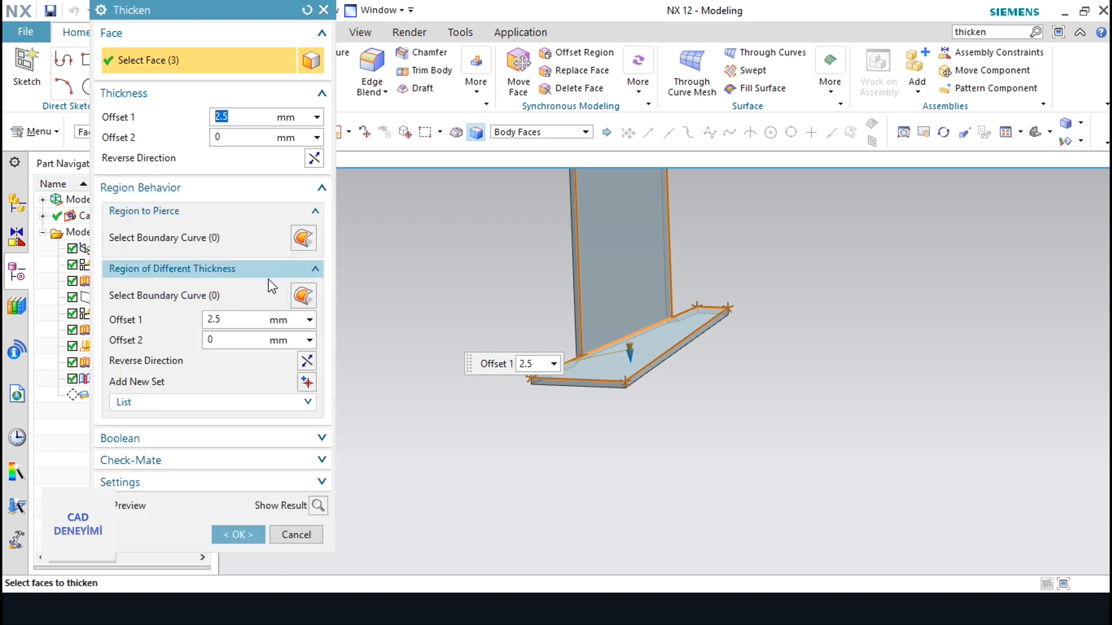
pyautogui.click(242, 441)
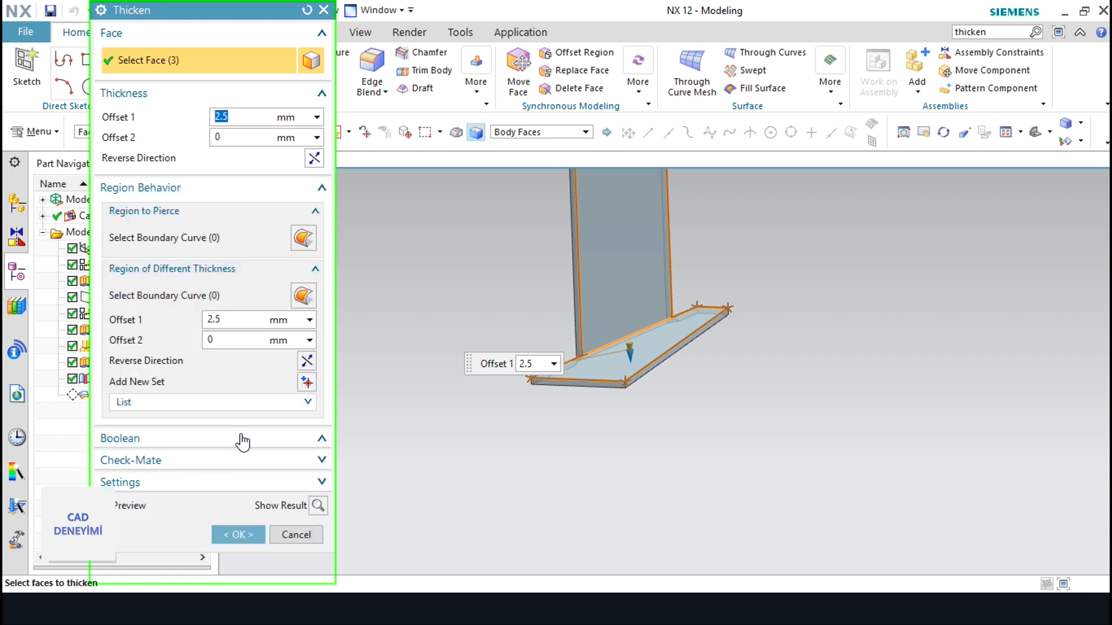
pyautogui.scroll(-3, 367, 434)
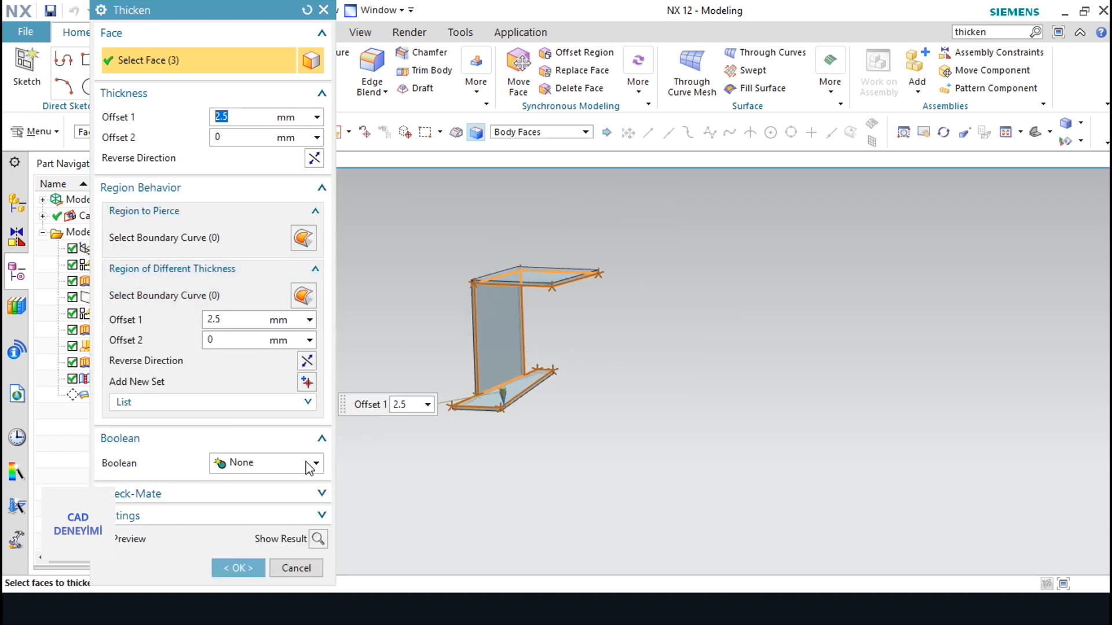
pyautogui.click(239, 501)
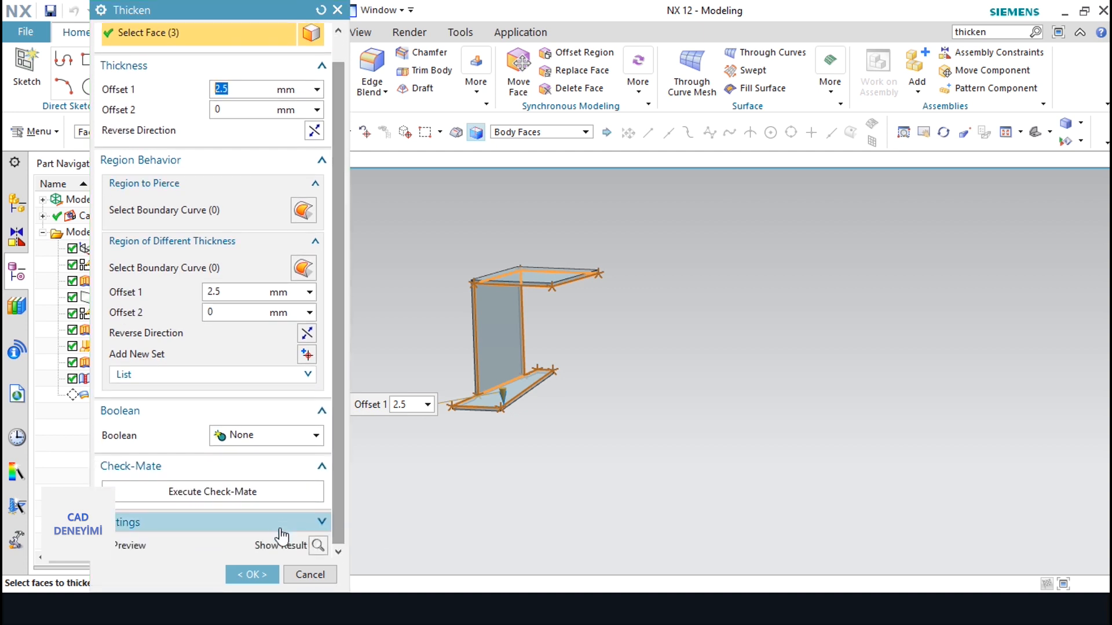
pyautogui.click(282, 528)
pyautogui.scroll(-1, 342, 429)
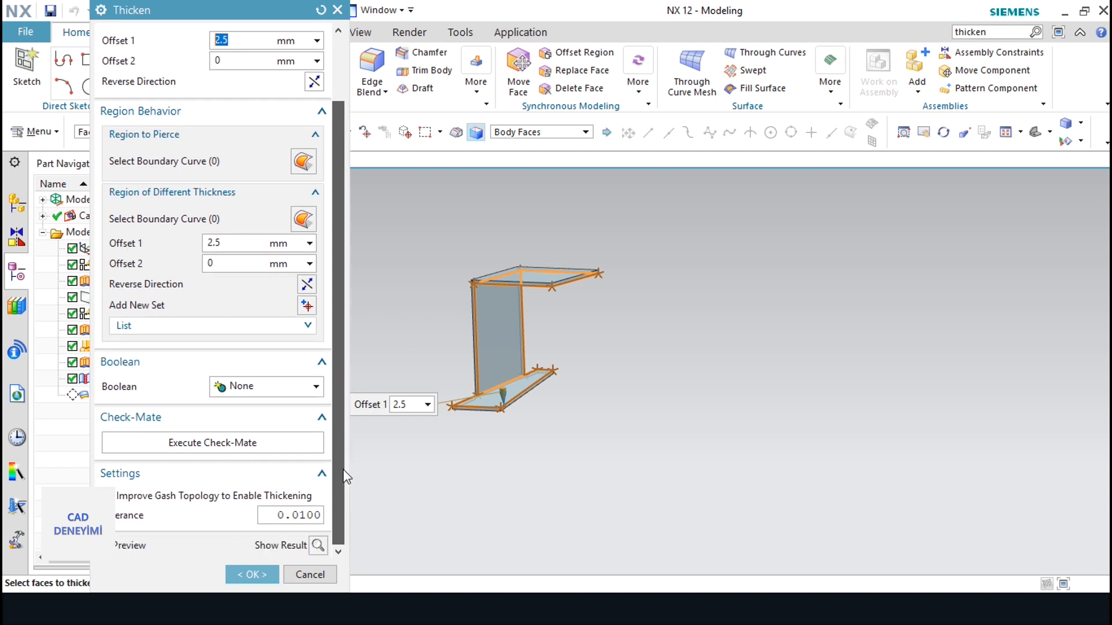
pyautogui.click(251, 575)
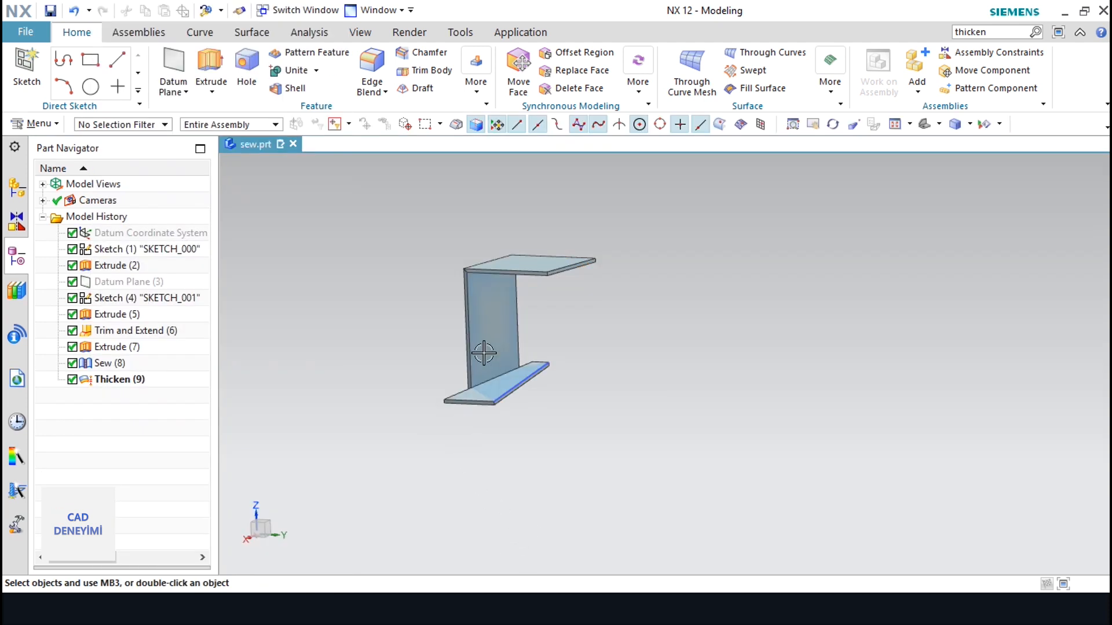
# Save the sew.prt part file with the thickened solid
pyautogui.scroll(3, 392, 317)
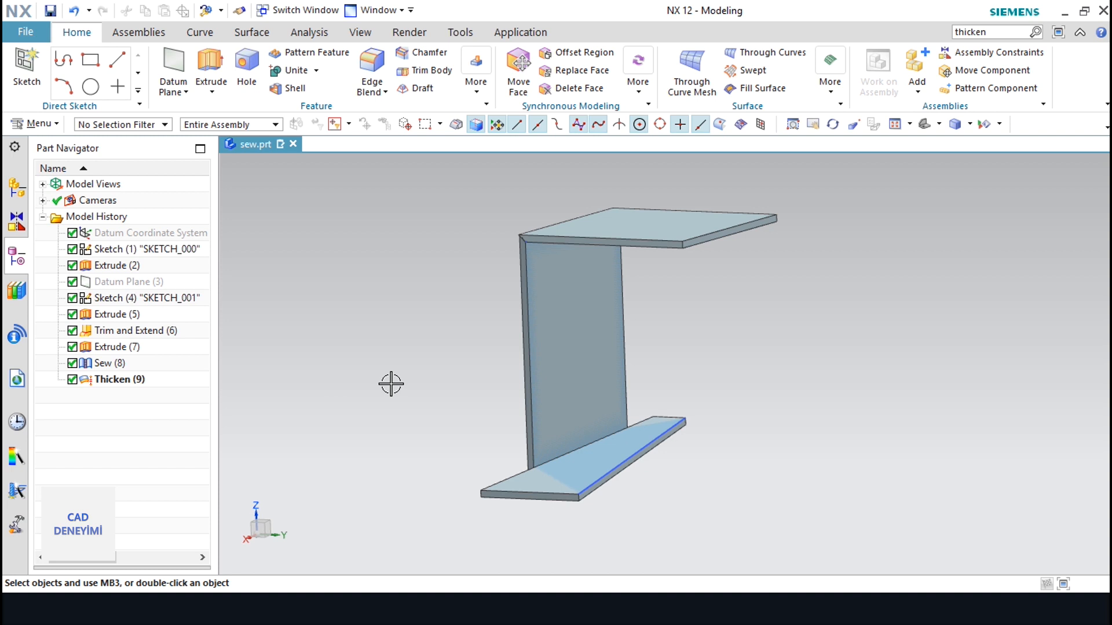
pyautogui.click(51, 10)
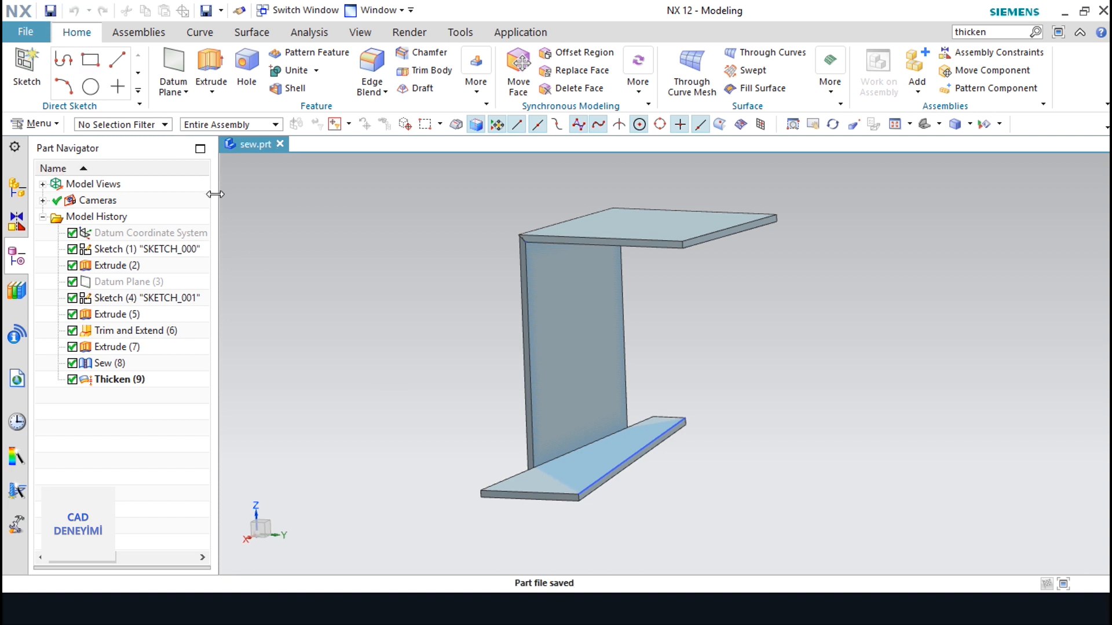